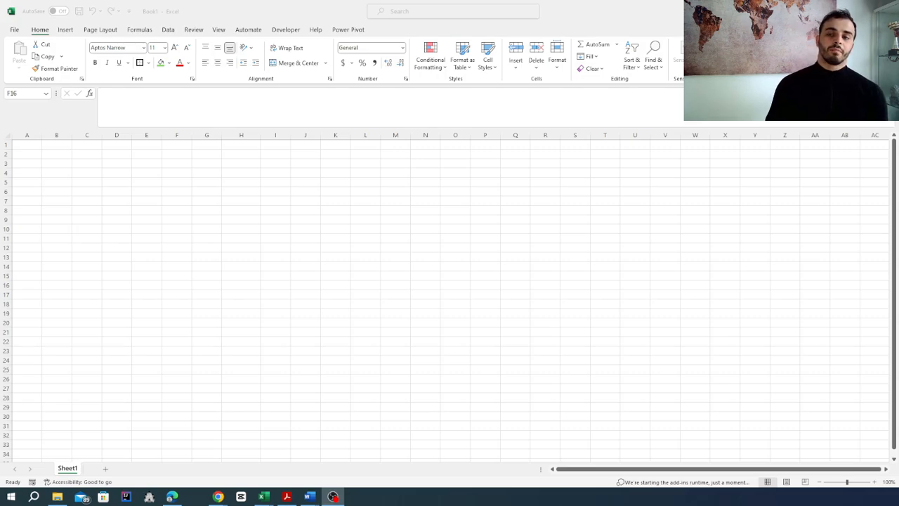
Start recording a macro named Macro1 from cell H12, stored in This Workbook, with the description "Table with names"
left_click(234, 250)
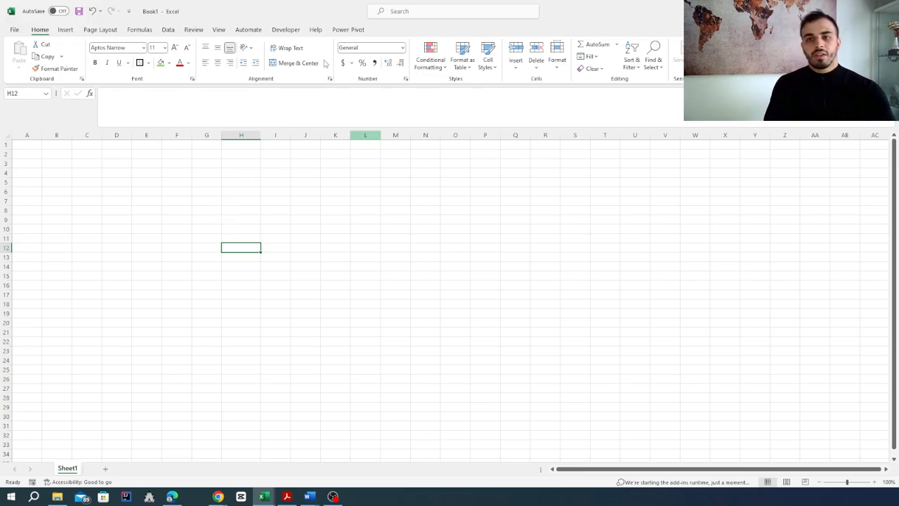
left_click(284, 30)
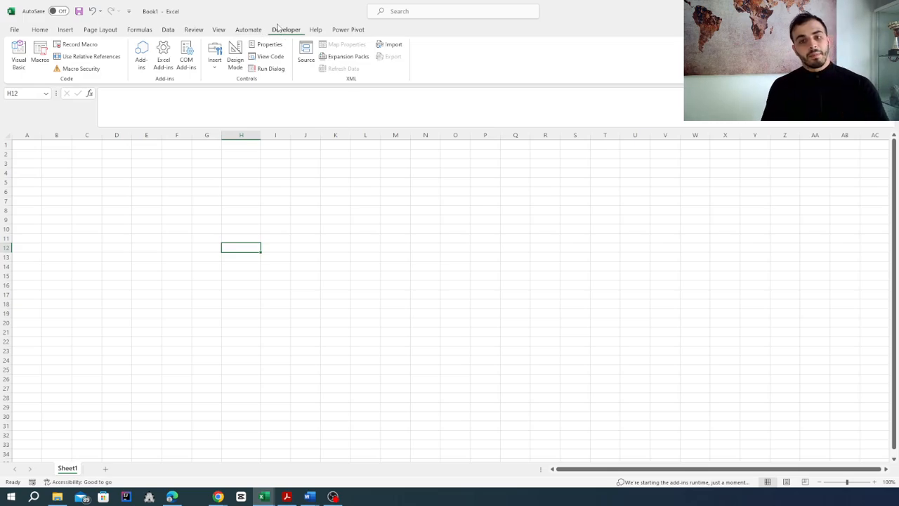
left_click(76, 45)
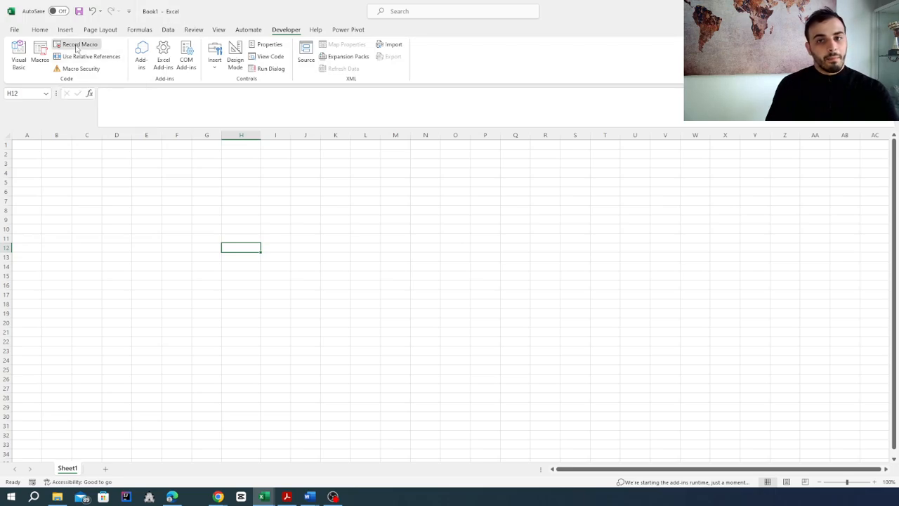
left_click_drag(450, 115, 325, 66)
left_click(317, 88)
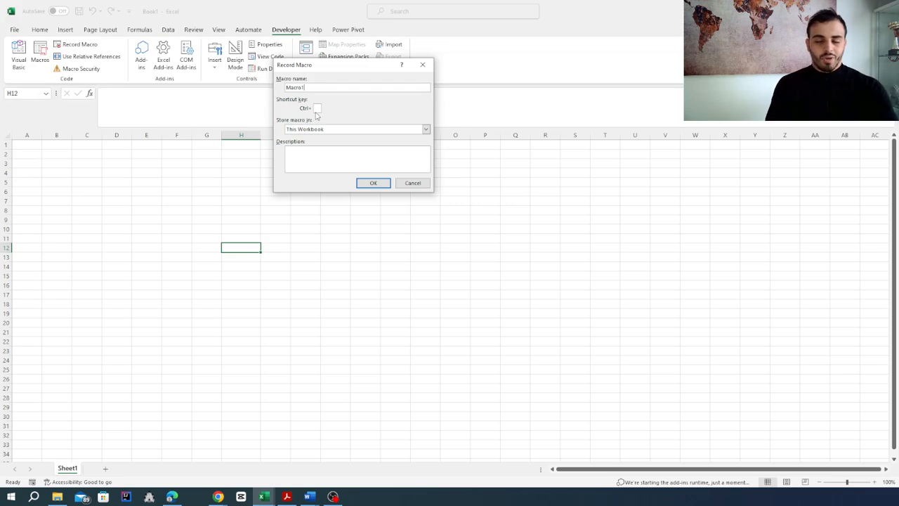
left_click(379, 130)
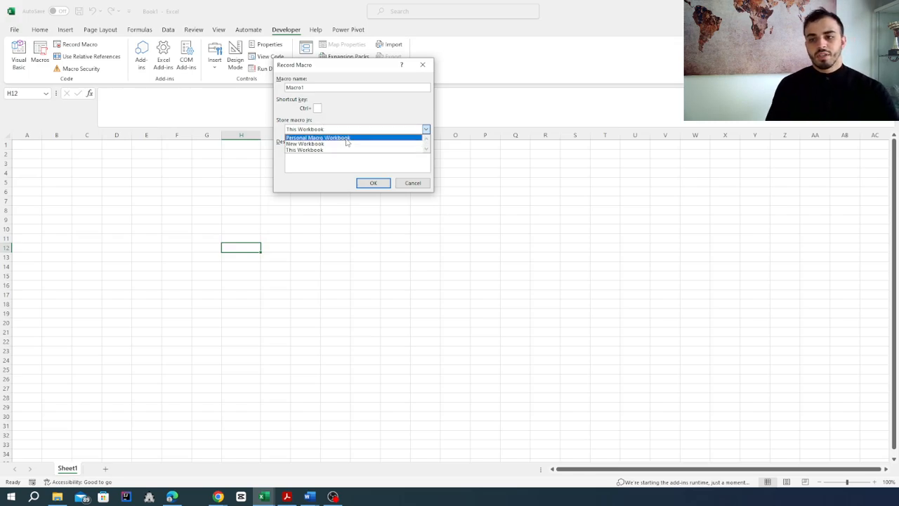
left_click(306, 151)
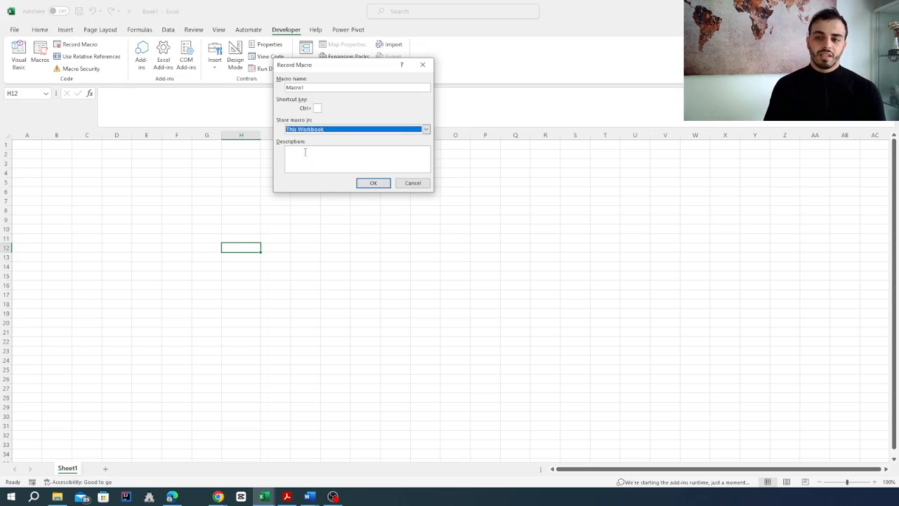
left_click(317, 156)
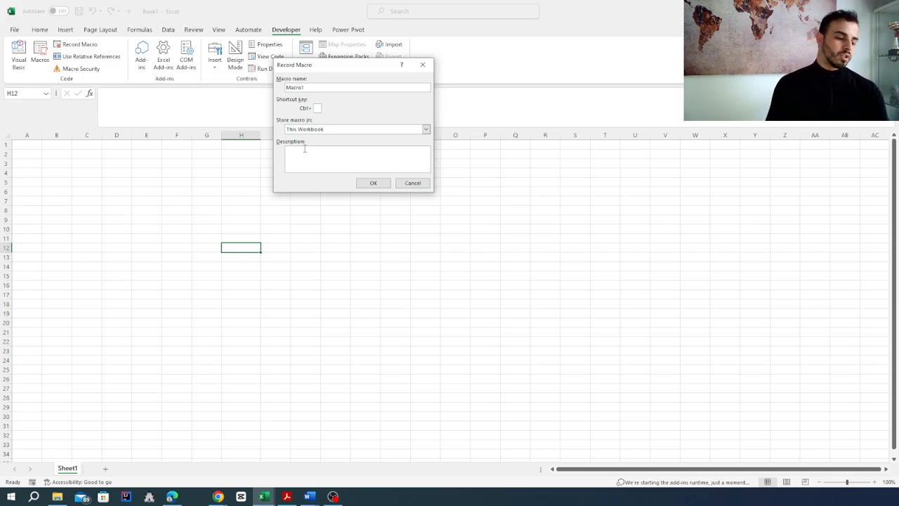
type("Table with names")
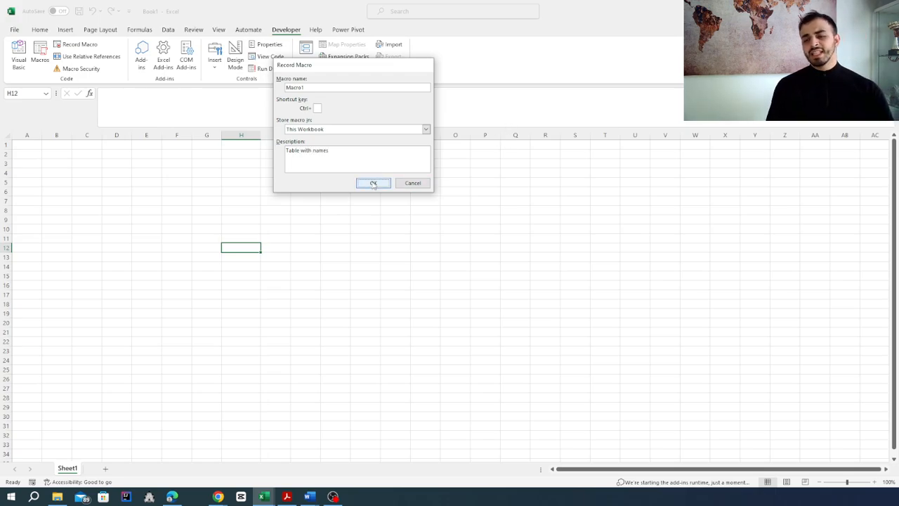
left_click(373, 183)
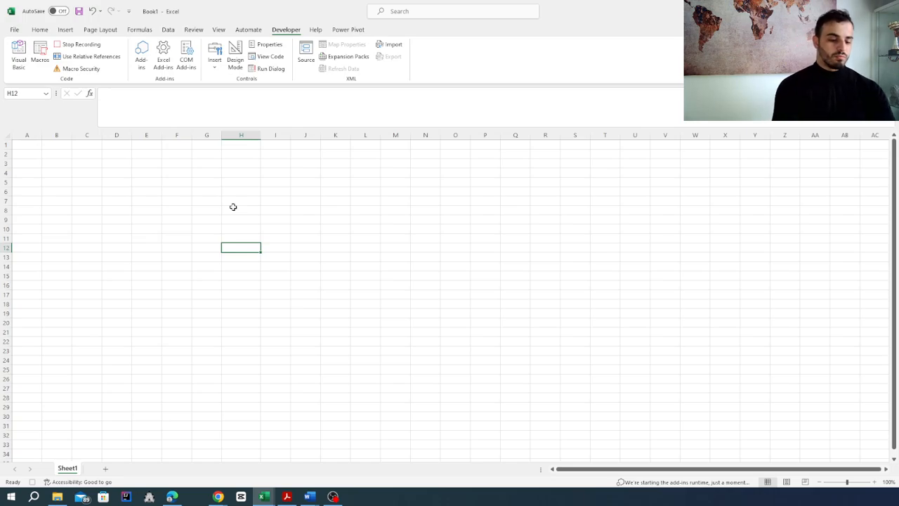
Enter the column headers numbers, name and hourly salary in cells H12 to J12
type("numers")
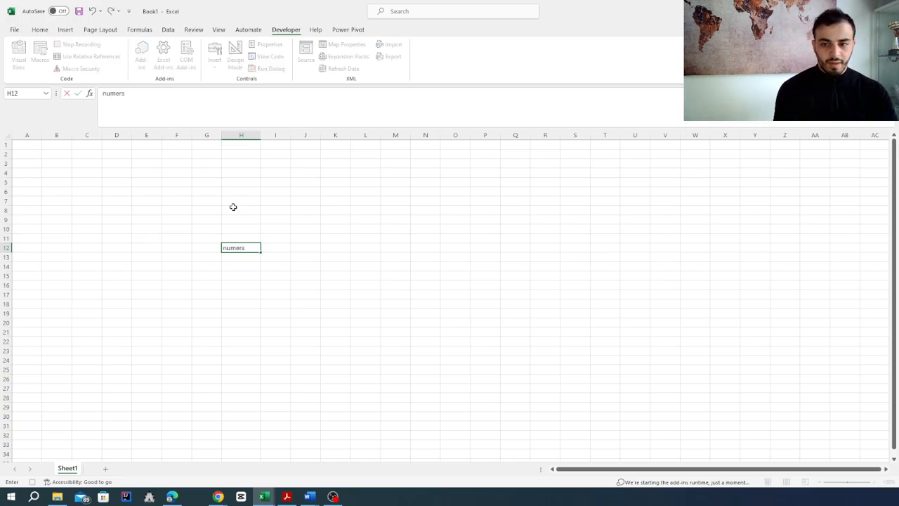
key("Tab")
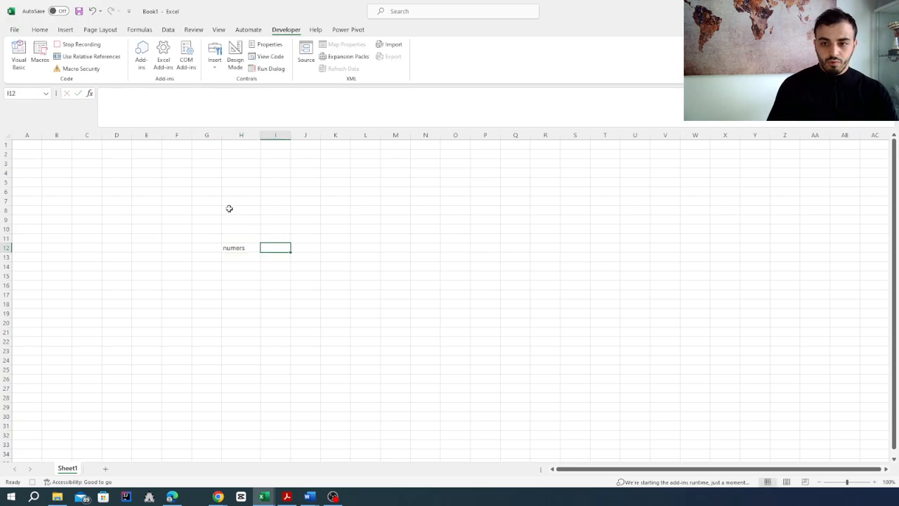
left_click(248, 246)
left_click(117, 93)
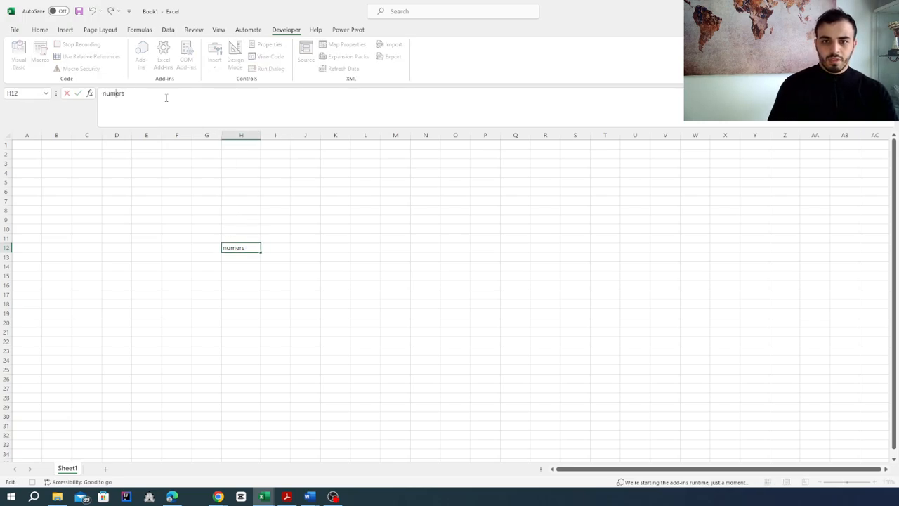
type("b")
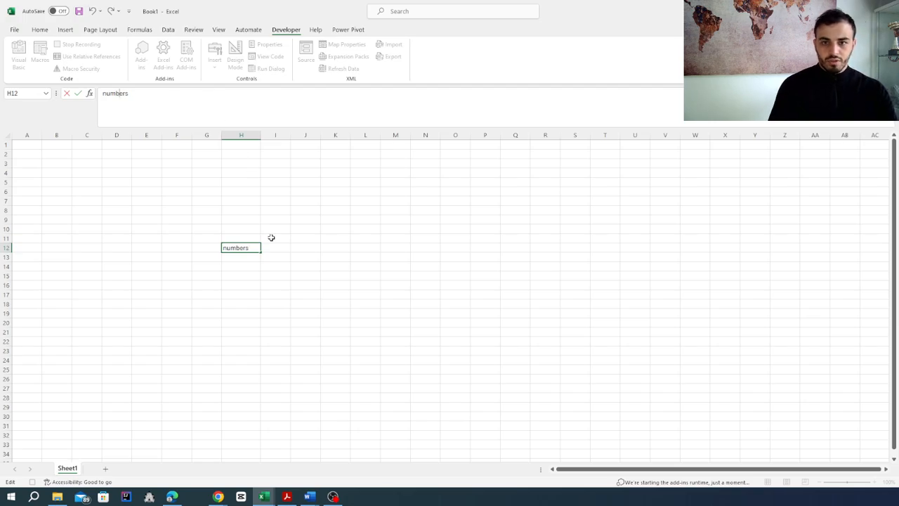
key("Tab")
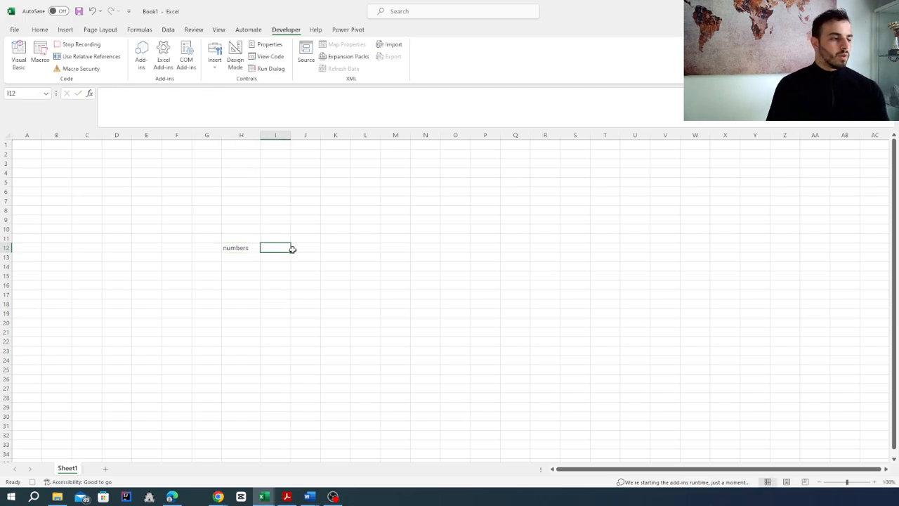
type("nam")
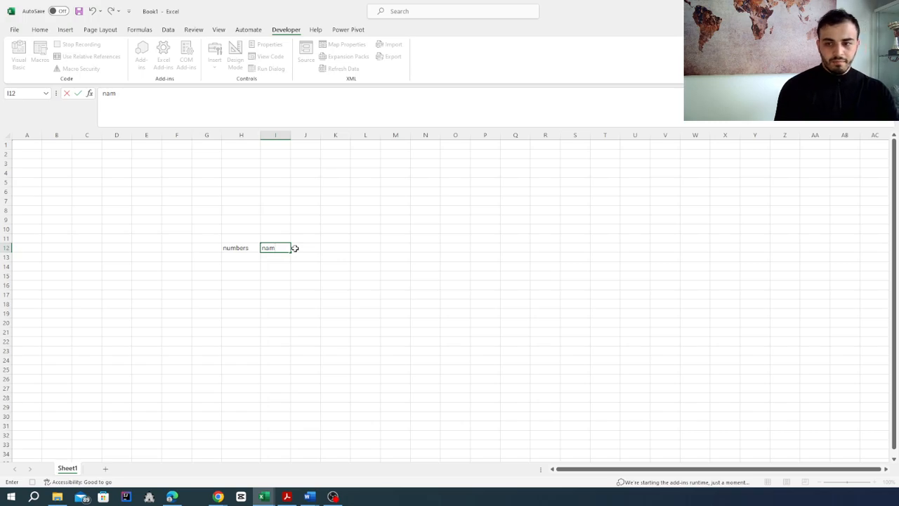
type("e")
key("Tab")
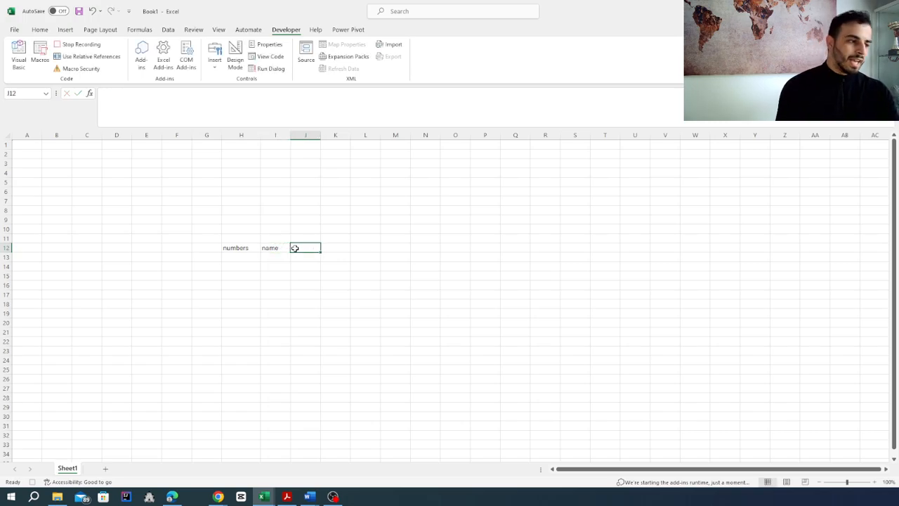
type("hourl")
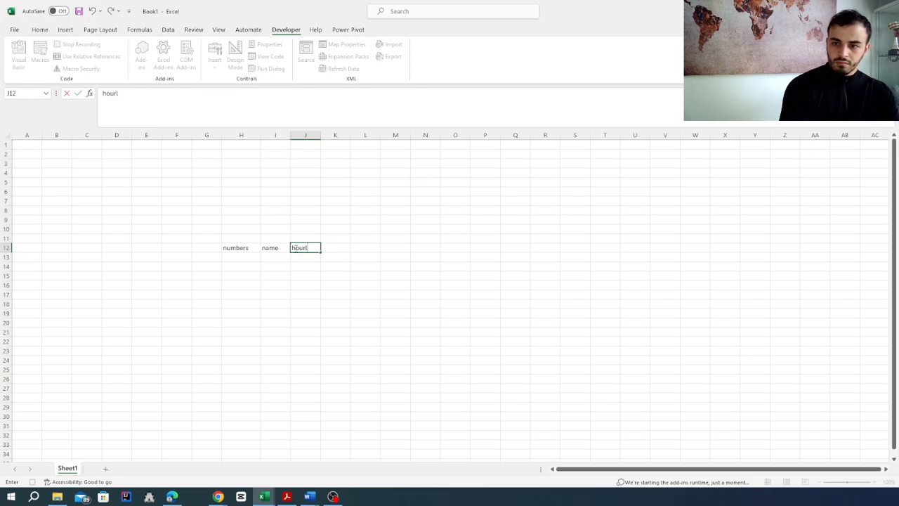
type("y sala")
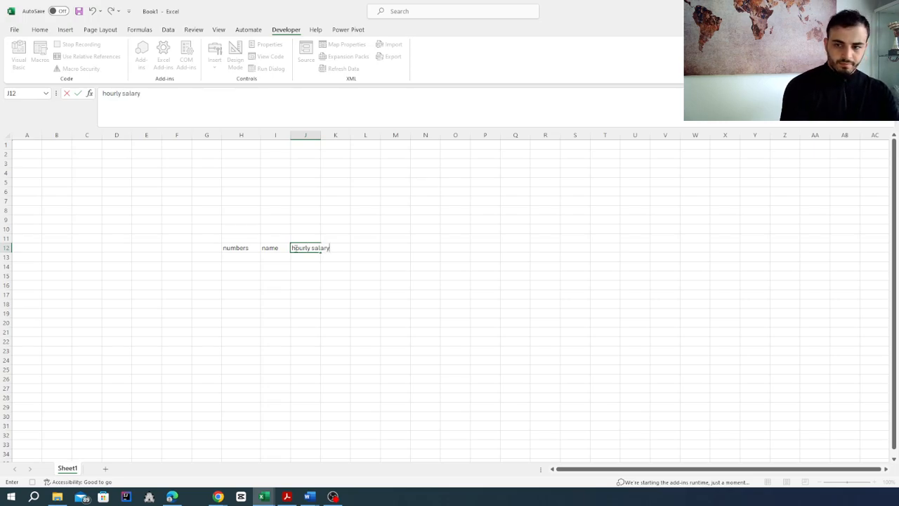
type("ry")
Fill the numbers column with 1 to 5 in cells H13 to H17
left_click(235, 258)
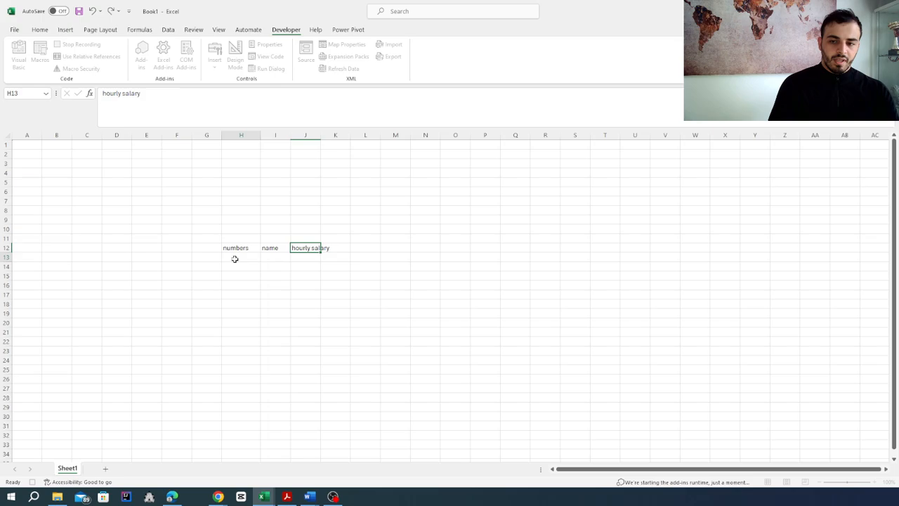
type("1")
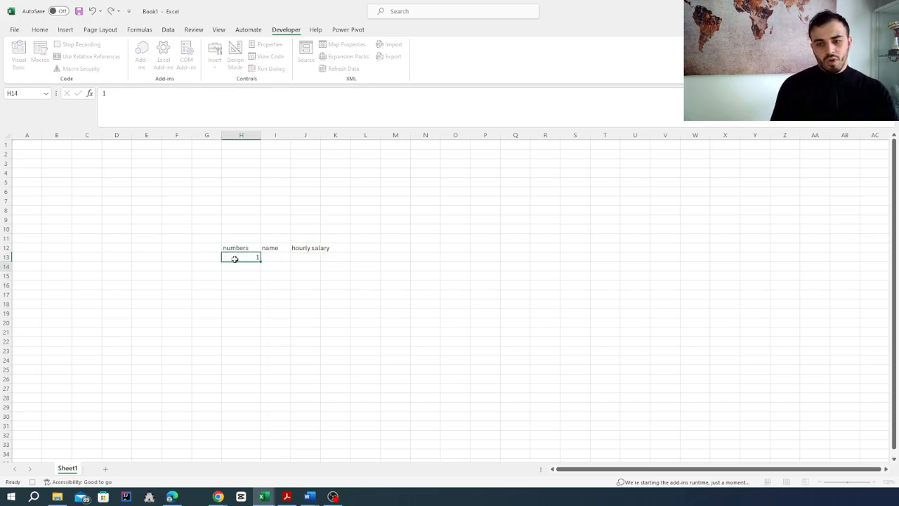
key("Return")
type("2")
key("Return")
type("3")
key("Return")
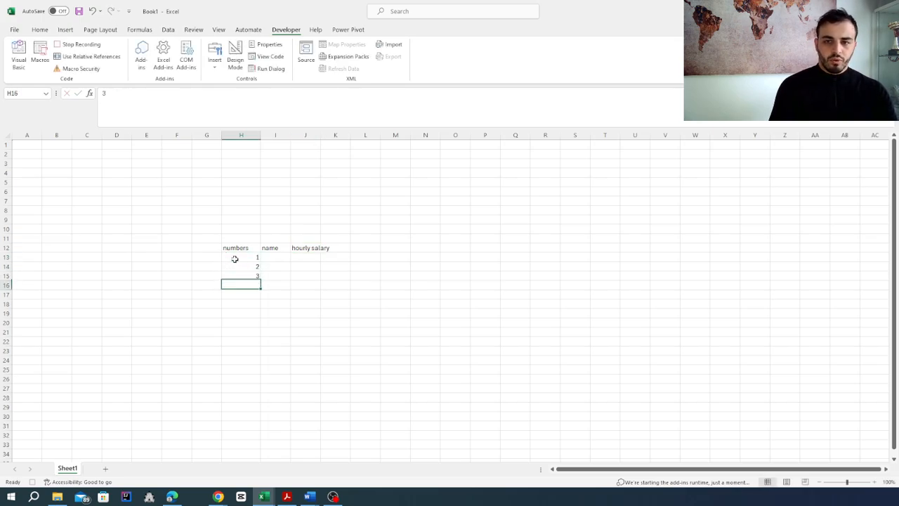
type("4")
key("Return")
type("5")
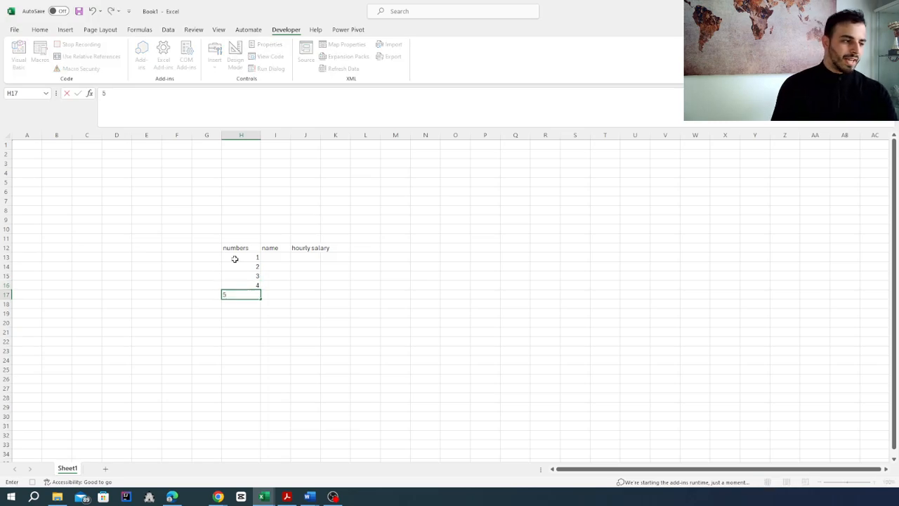
Fill the name column with five first names in cells I13 to I17
left_click(269, 259)
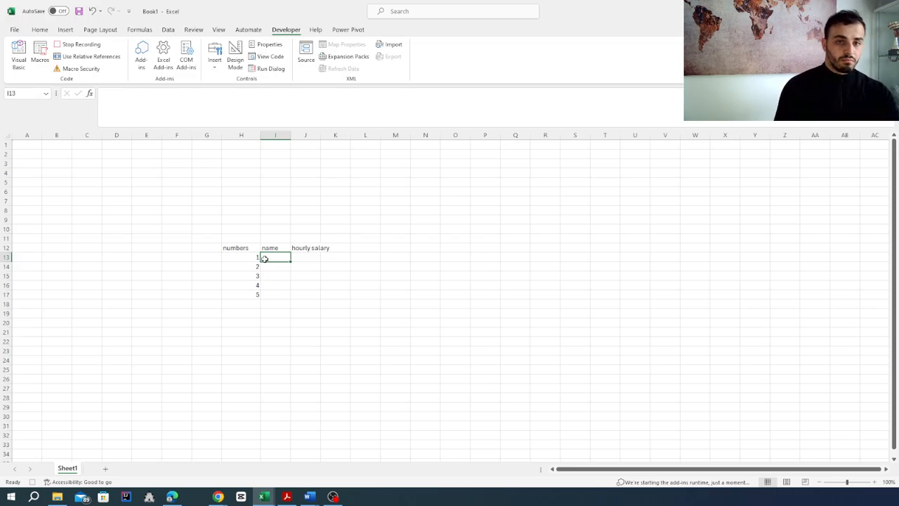
type("jakl")
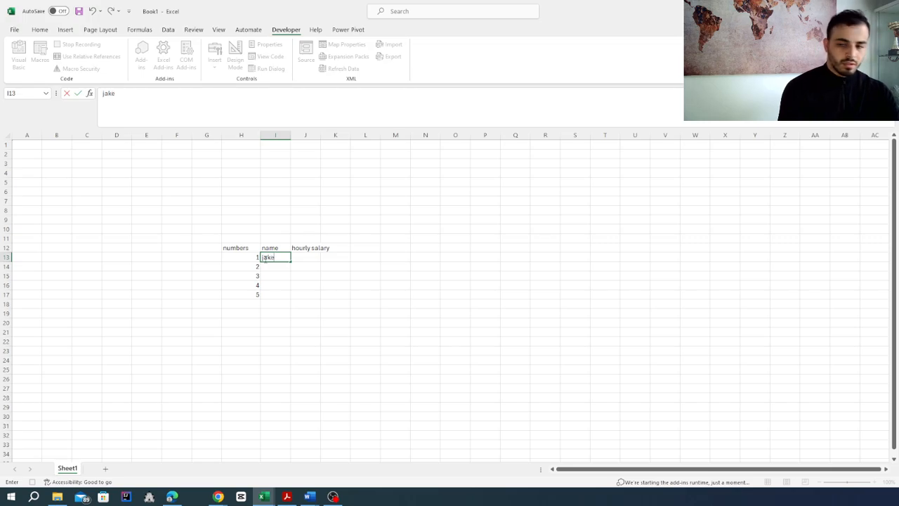
key("Return")
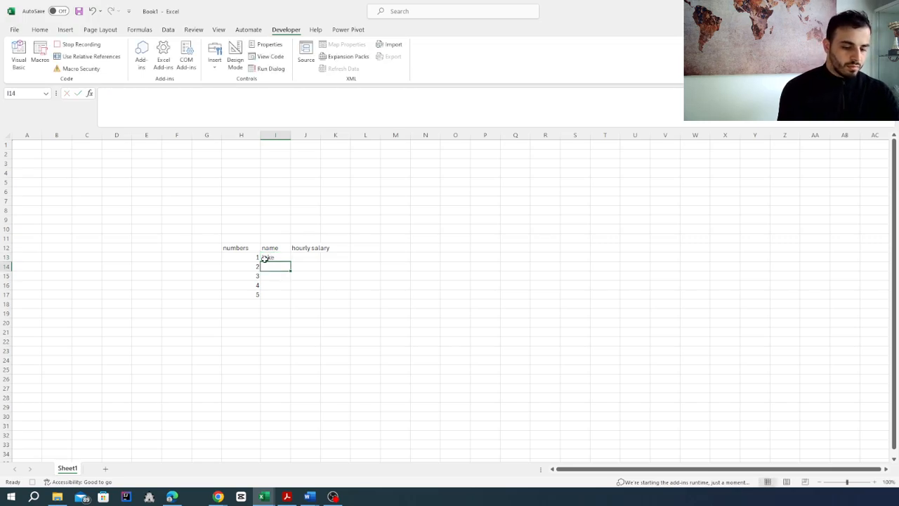
type("jane")
key("Return")
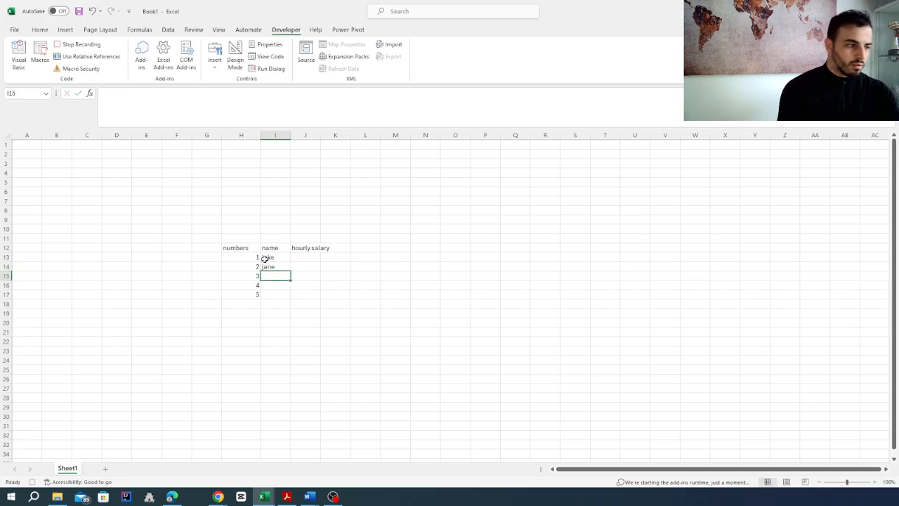
type("mike")
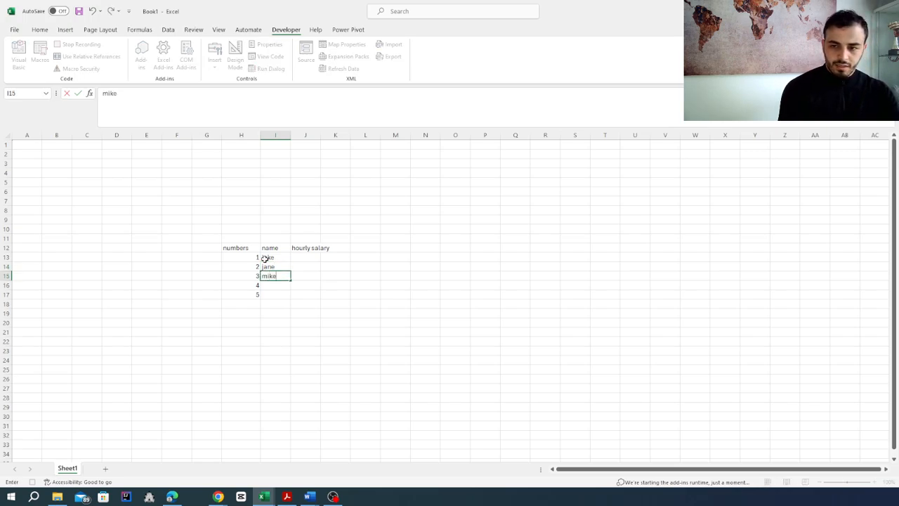
key("Return")
type("france")
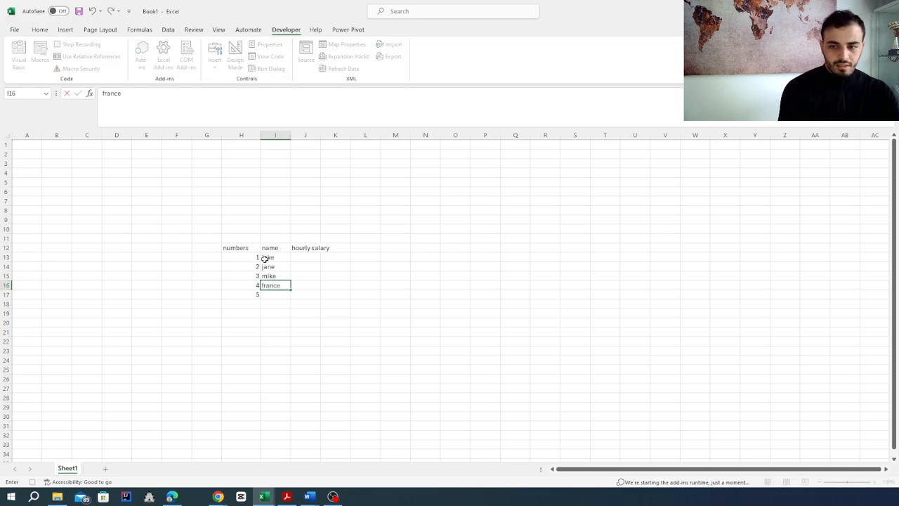
key("Return")
type("george")
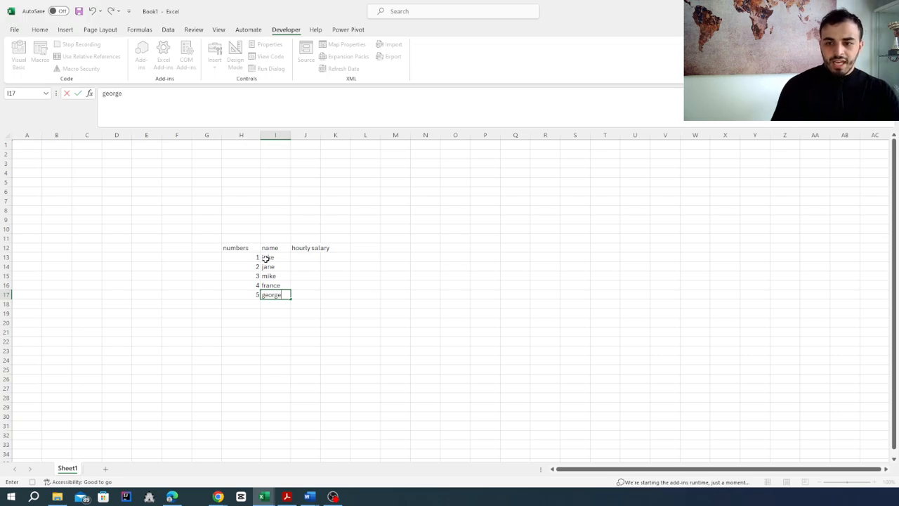
Fill the hourly salary column with 10, 15, 20, 25 and 30 in cells J13 to J17
left_click(311, 257)
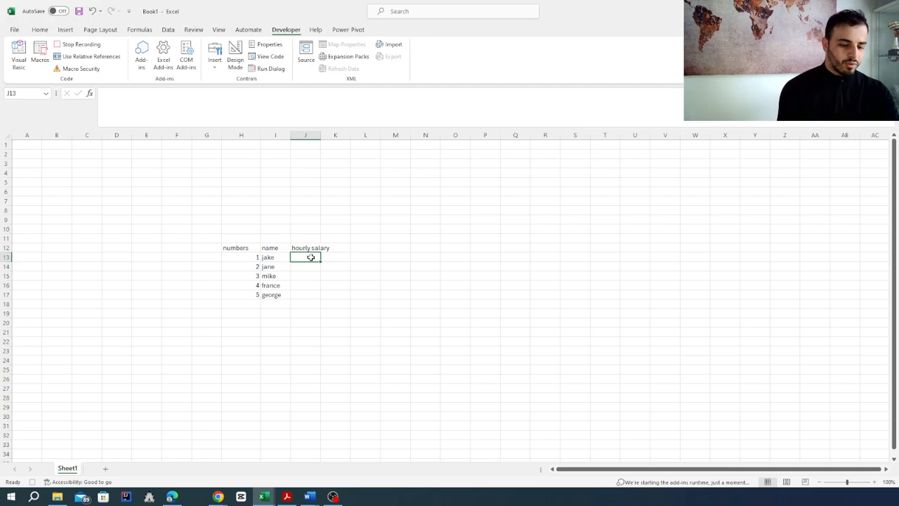
type("10")
key("Return")
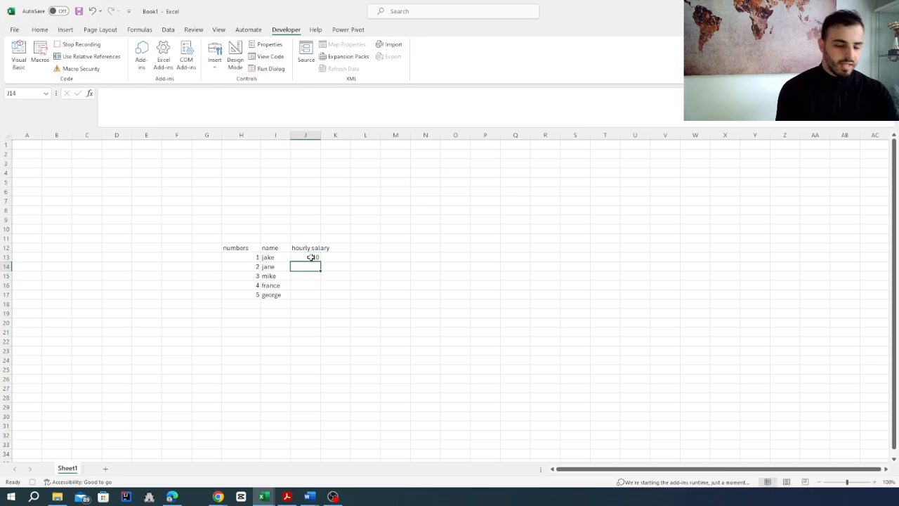
type("15")
key("Return")
type("20")
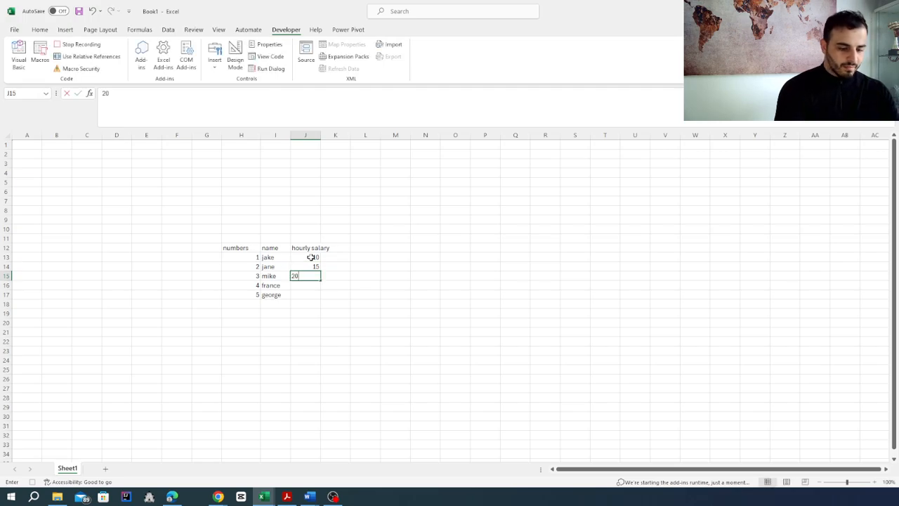
key("Return")
type("25")
key("Return")
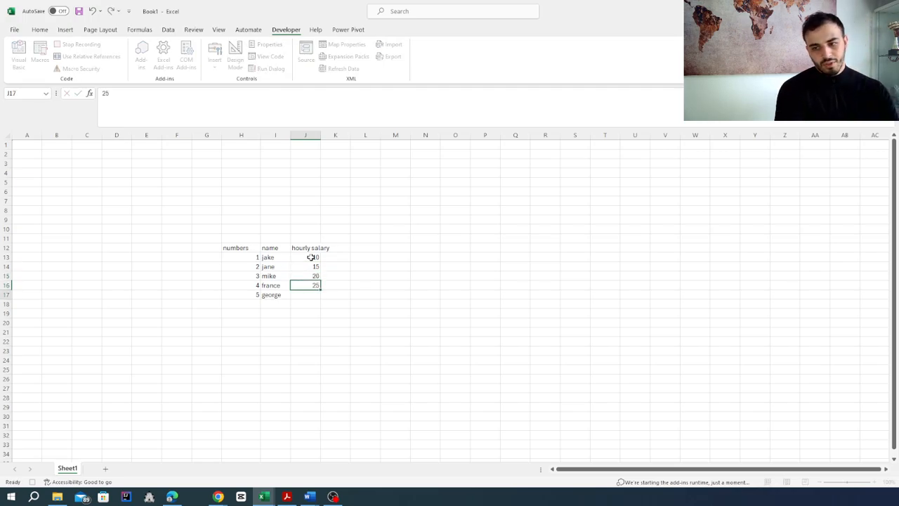
type("30")
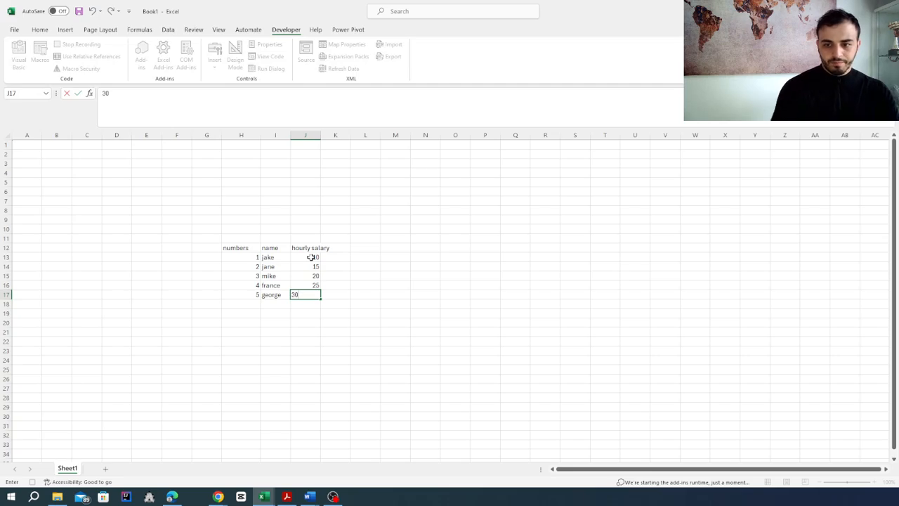
left_click(246, 306)
Apply All Borders and Thick Outside Borders to the table in cells H12 to J17
left_click_drag(237, 247, 317, 294)
left_click(40, 29)
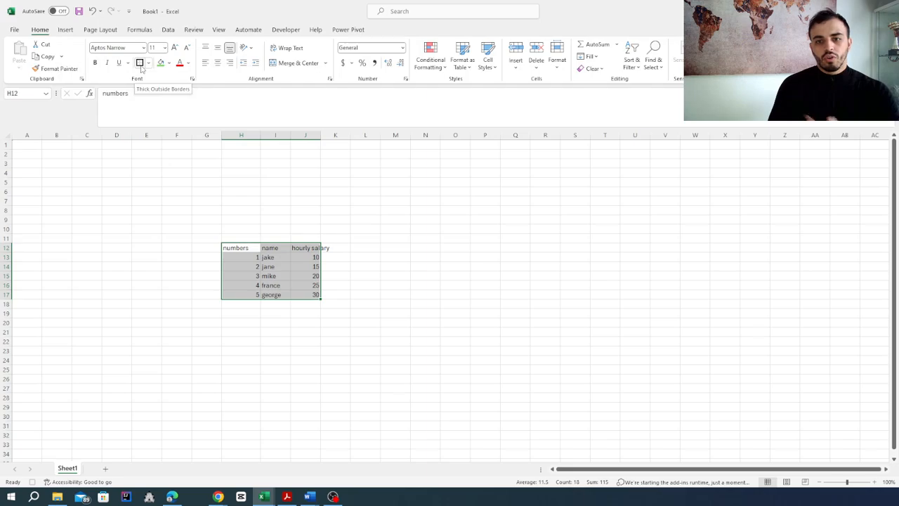
left_click(141, 66)
left_click(148, 63)
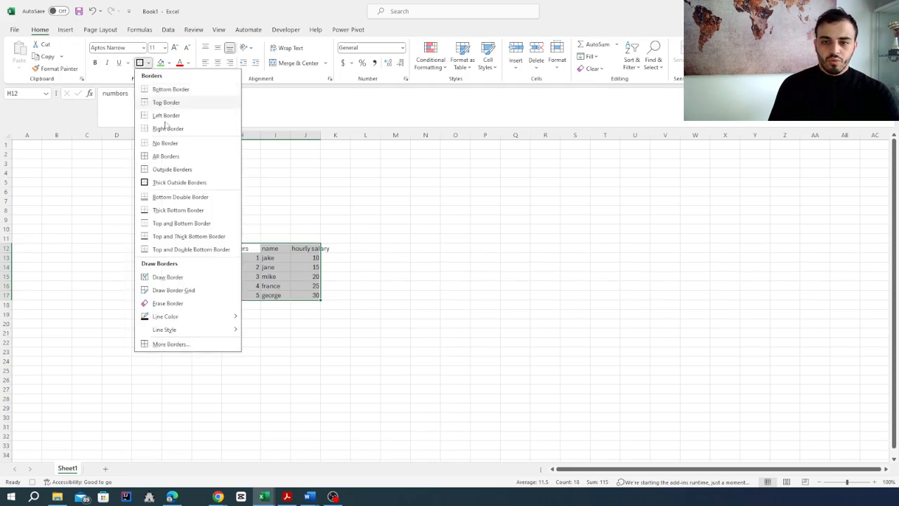
left_click(169, 155)
left_click(148, 63)
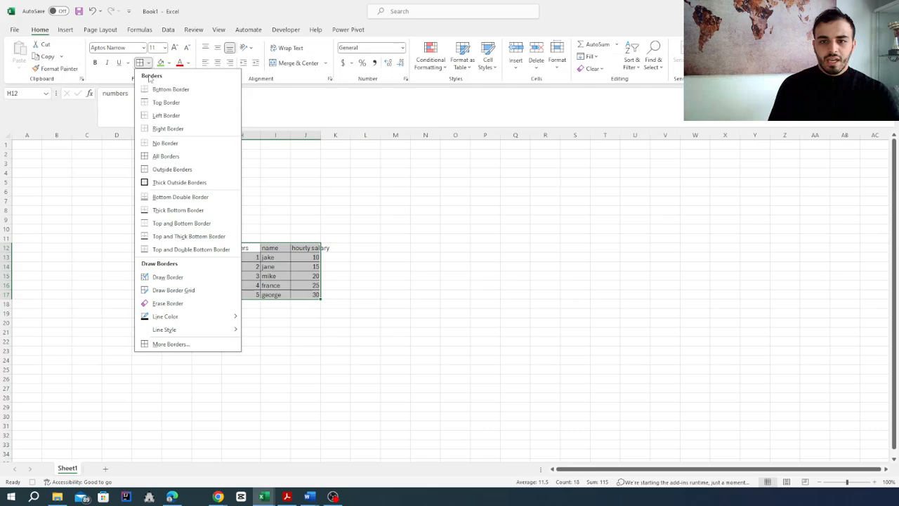
left_click(157, 179)
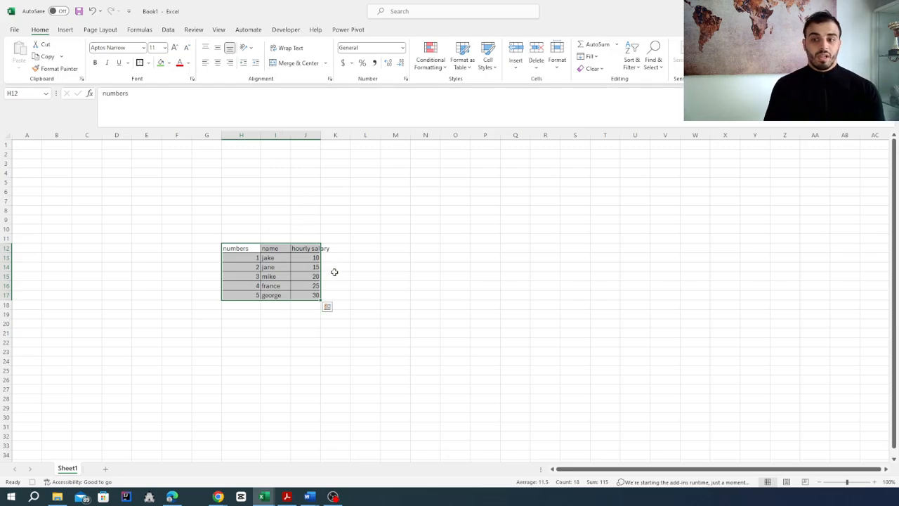
Deselect the table and stop recording the macro
left_click(358, 267)
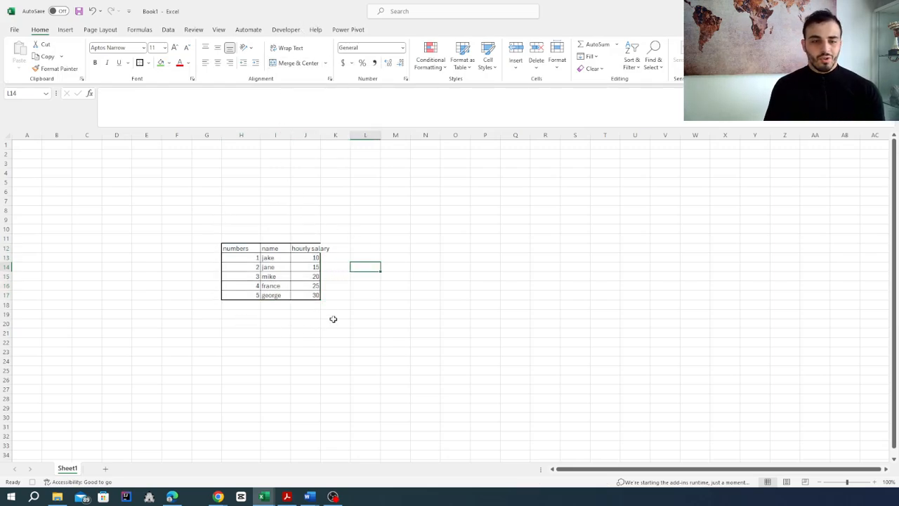
left_click(284, 29)
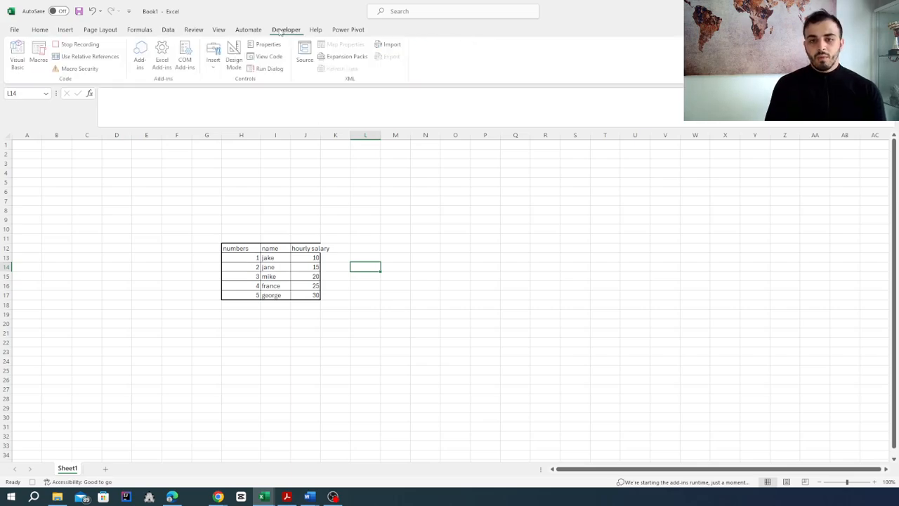
left_click(78, 45)
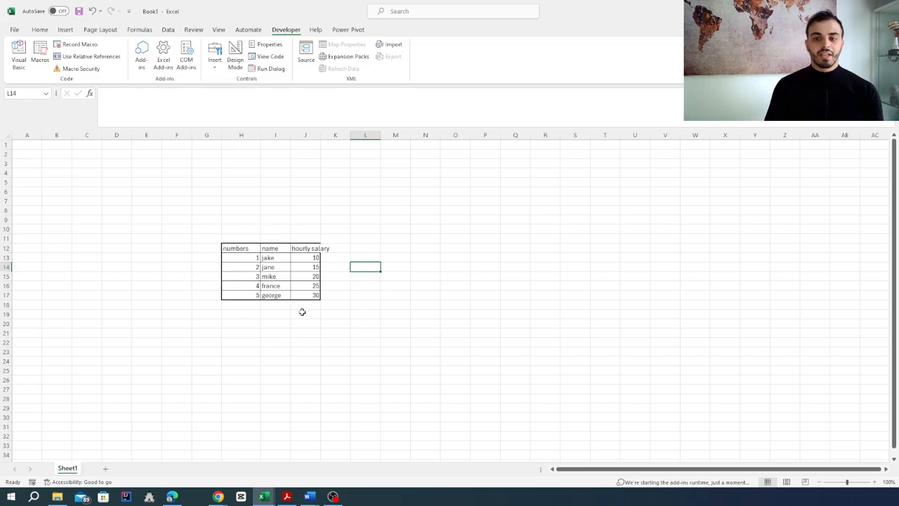
Clear the table's contents from cells F8 to M22 and remove its borders by merging and unmerging the range
left_click_drag(186, 220, 381, 344)
key("Delete")
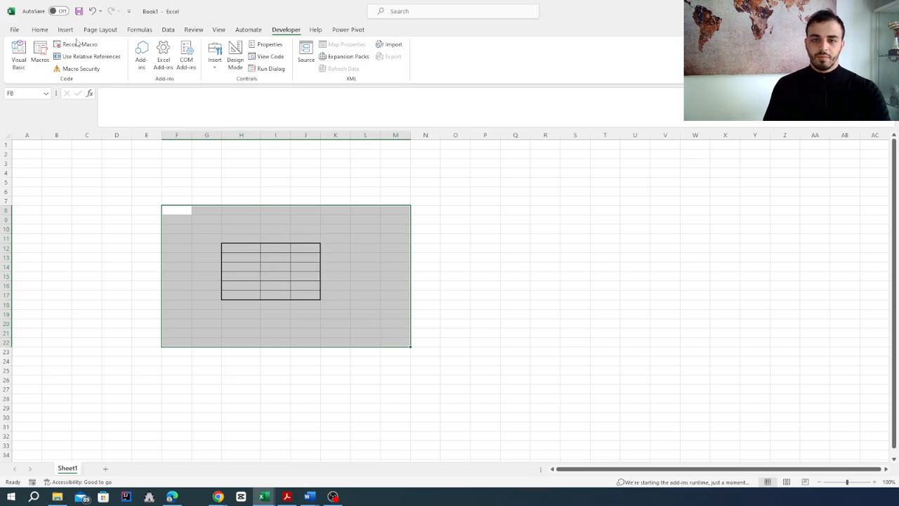
left_click(40, 30)
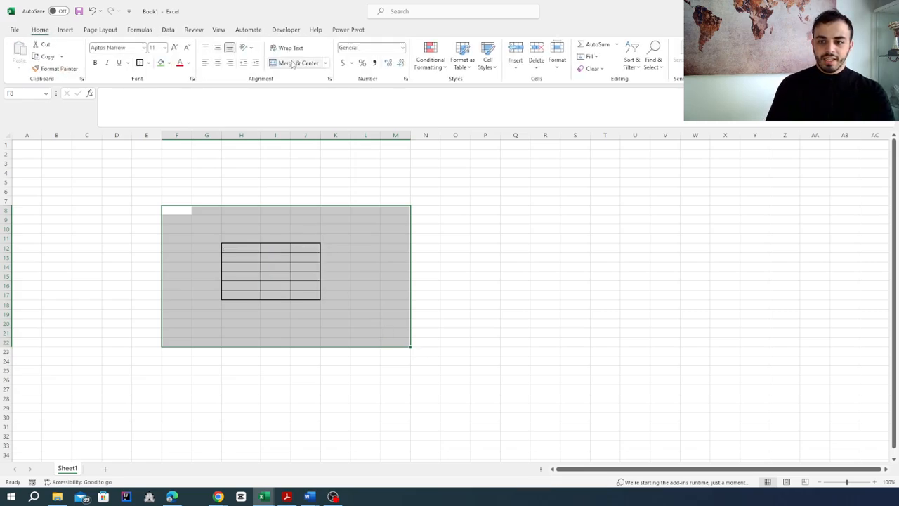
left_click(293, 63)
left_click(293, 63)
left_click(268, 245)
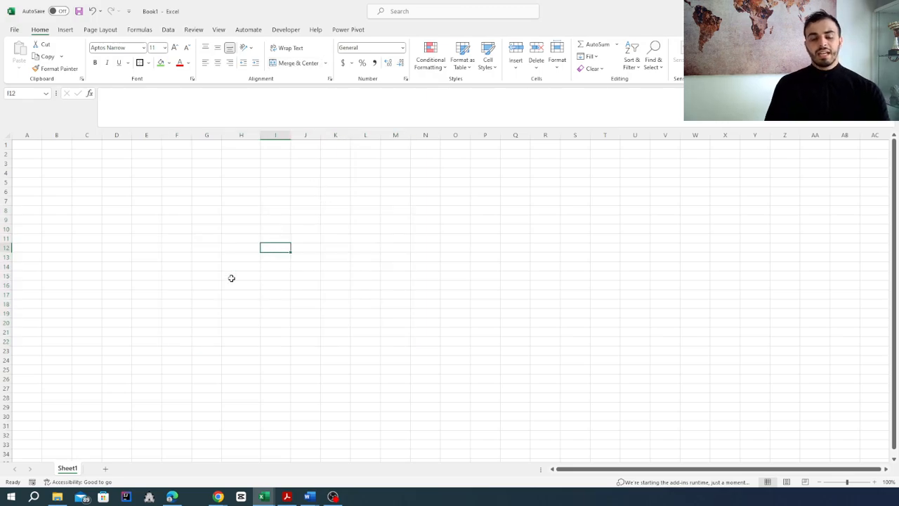
Run Macro1 with cell H12 selected, and widen column J to fit the hourly salary header
left_click(232, 281)
left_click(242, 245)
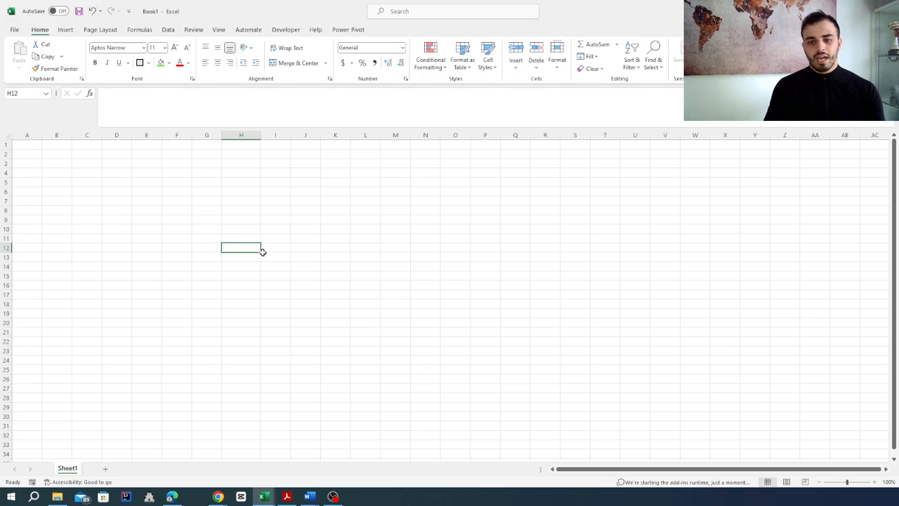
left_click(289, 31)
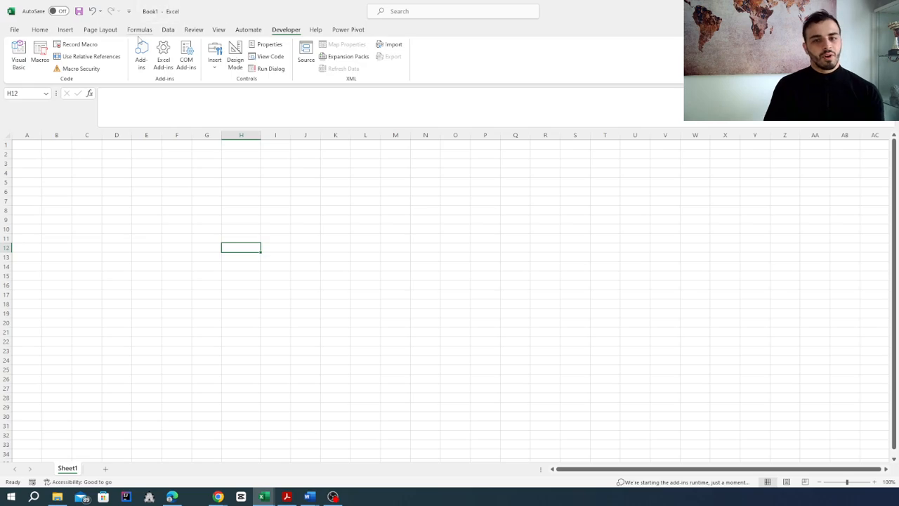
left_click(42, 57)
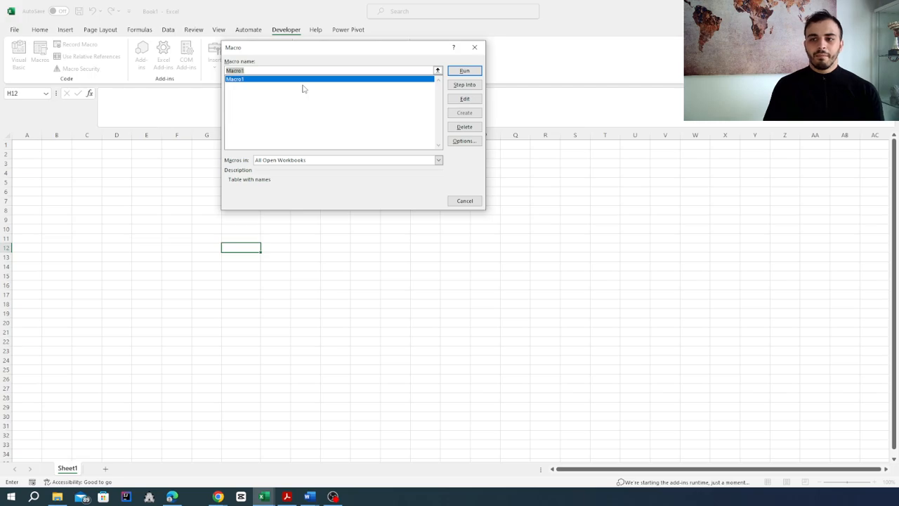
left_click(464, 72)
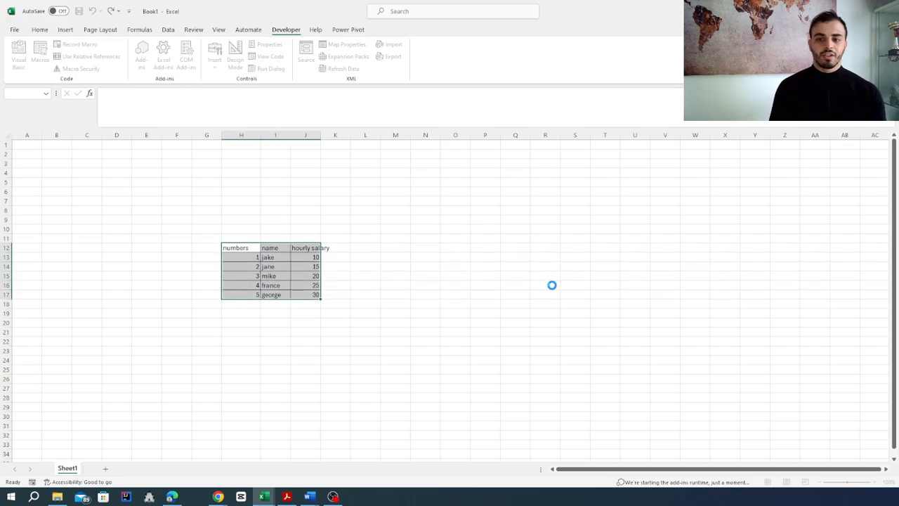
left_click(365, 227)
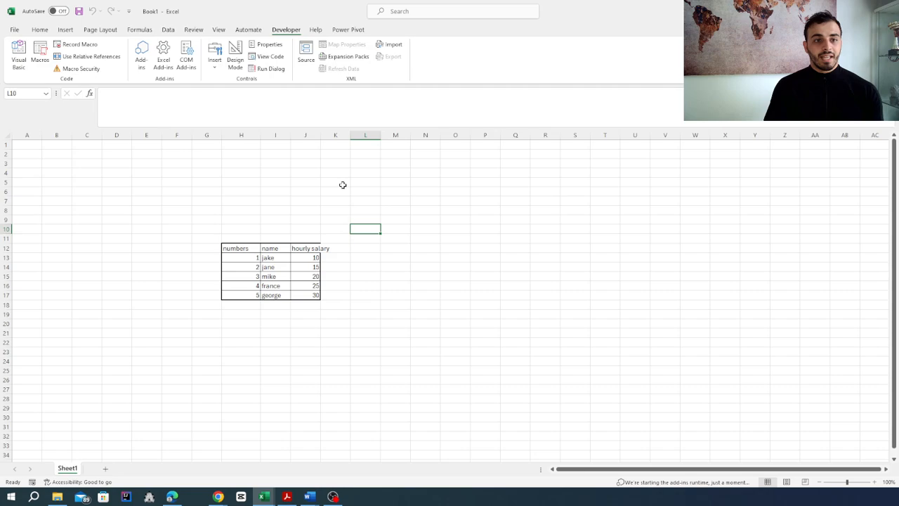
left_click_drag(321, 137, 340, 144)
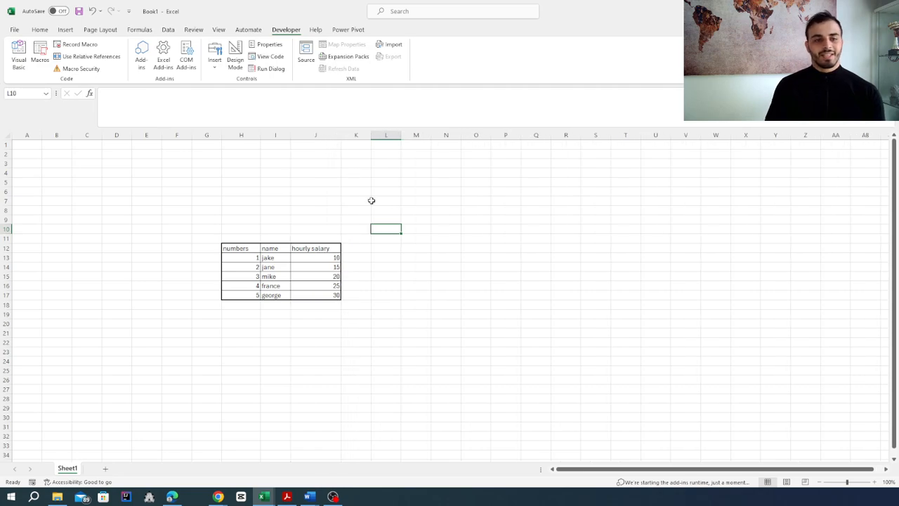